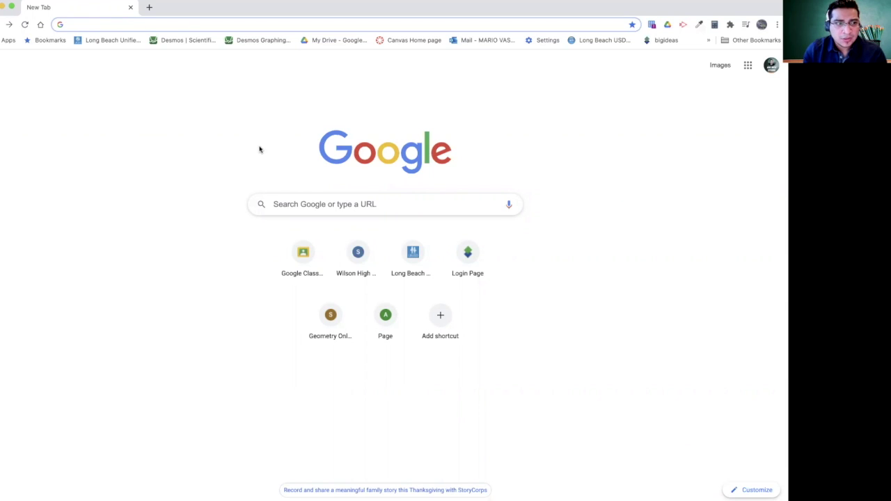
Step: Open Google Classroom at classroom.google.com/h and look over the class cards
left_click(91, 24)
type("classroom.google.com/h")
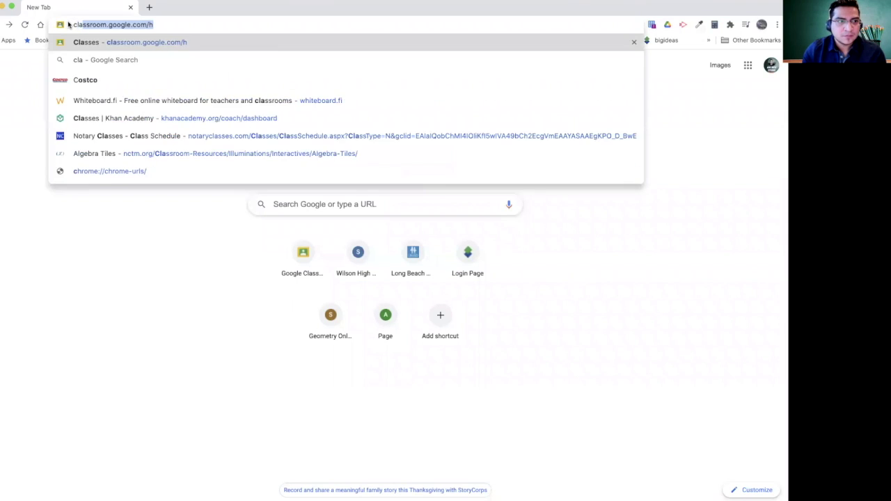
key("Return")
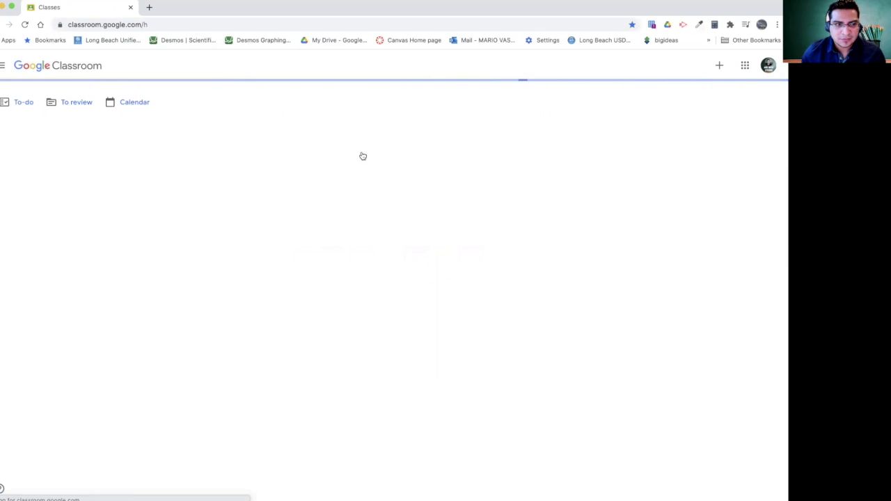
scroll(417, 170, "down", 2)
scroll(416, 170, "up", 2)
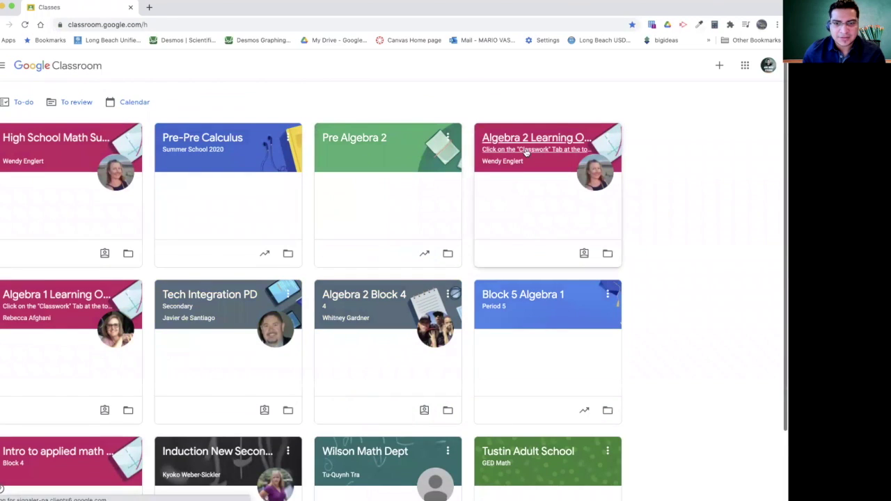
Step: Open the Algebra 2 Block 4 class from the list of enrolled classes
left_click(3, 66)
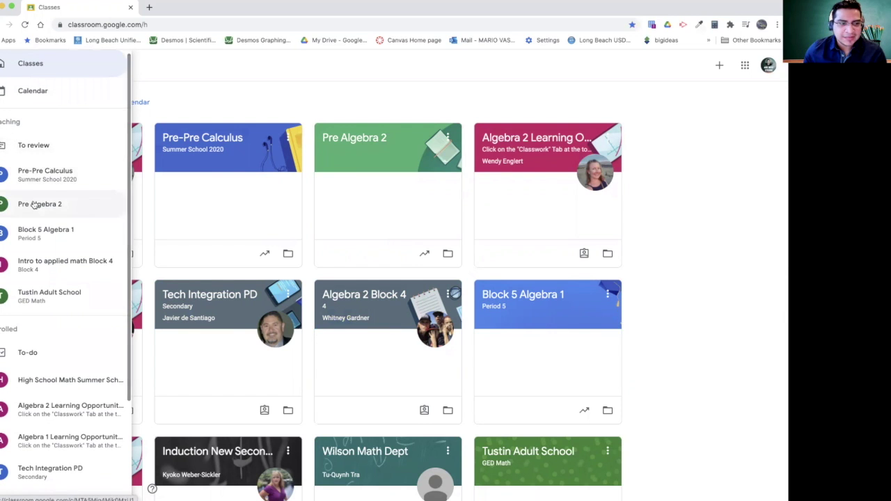
scroll(28, 223, "down", 2)
scroll(34, 279, "down", 1)
left_click(34, 366)
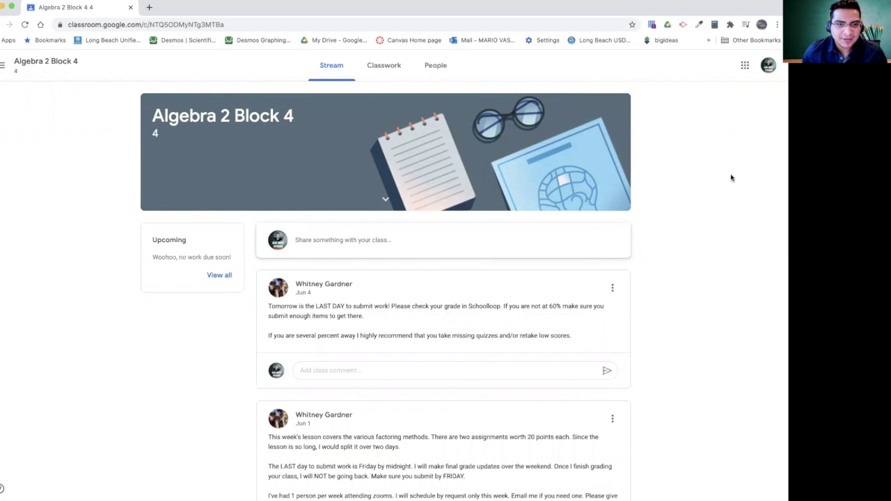
scroll(627, 187, "down", 1)
scroll(678, 199, "up", 1)
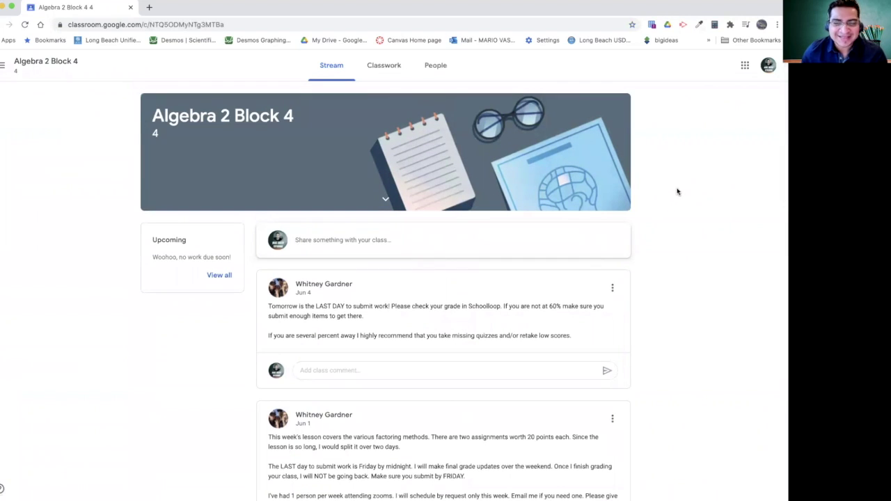
scroll(677, 192, "down", 1)
left_click_drag(300, 51, 356, 85)
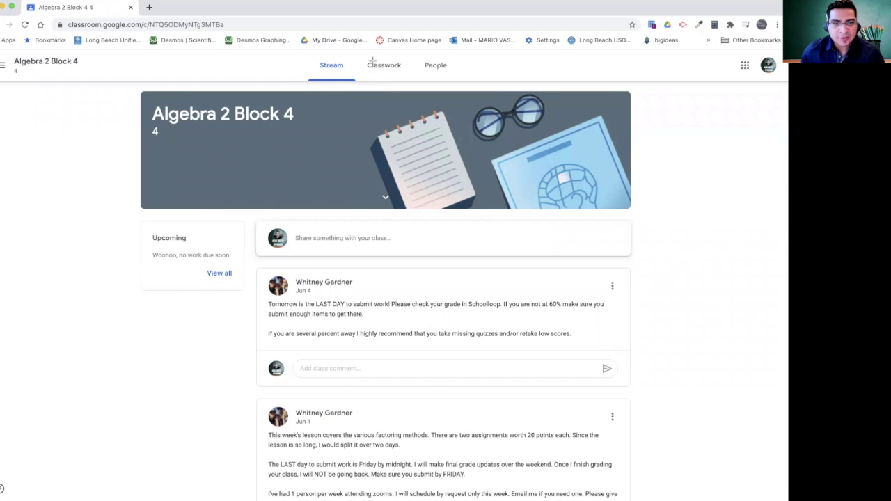
left_click_drag(350, 59, 411, 82)
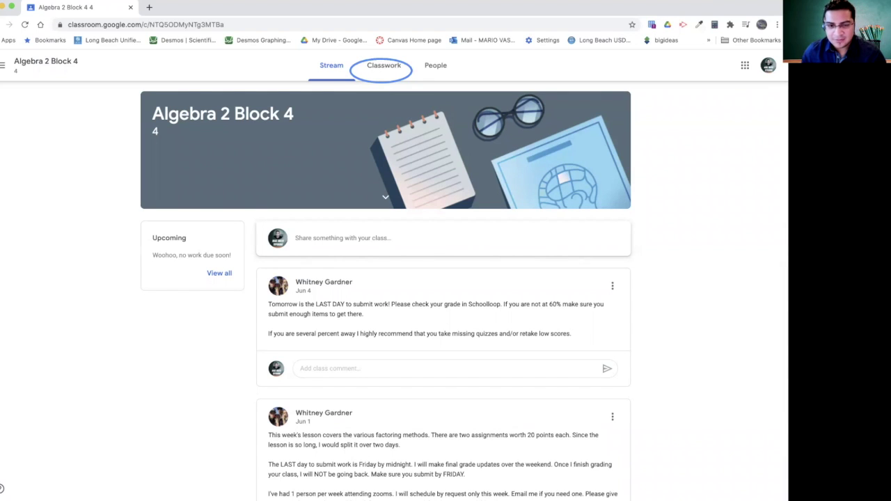
key("Escape")
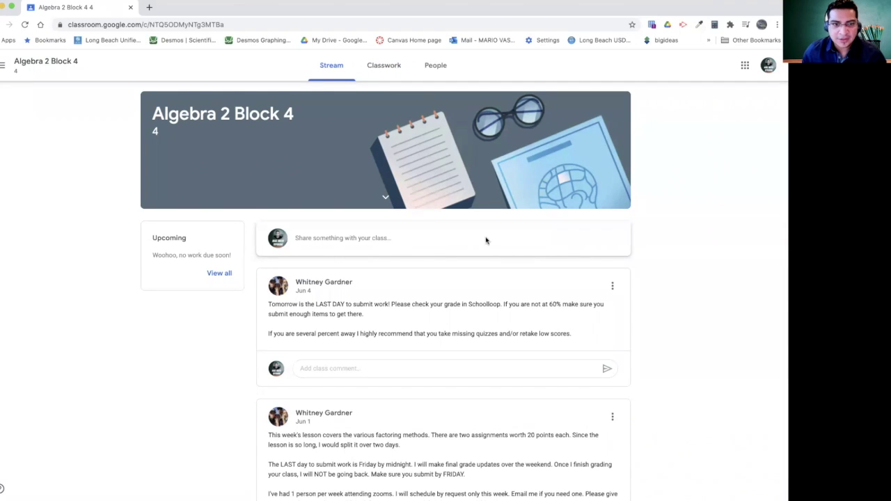
Step: Open the full Mixed Factoring assignment from the class's Week of June 1st classwork
left_click(386, 70)
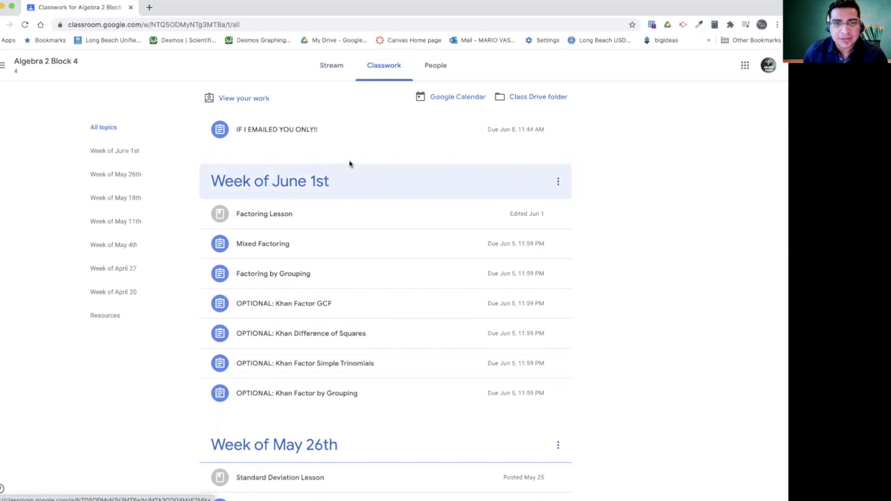
scroll(327, 214, "down", 1)
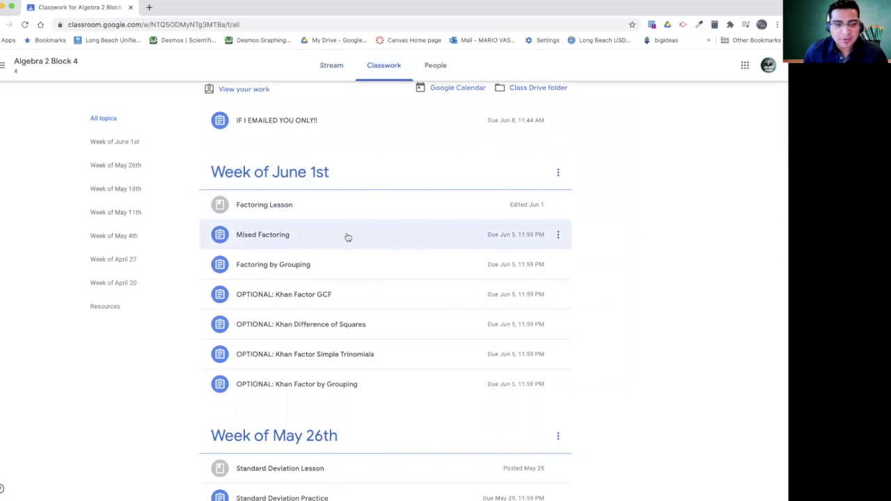
left_click(325, 241)
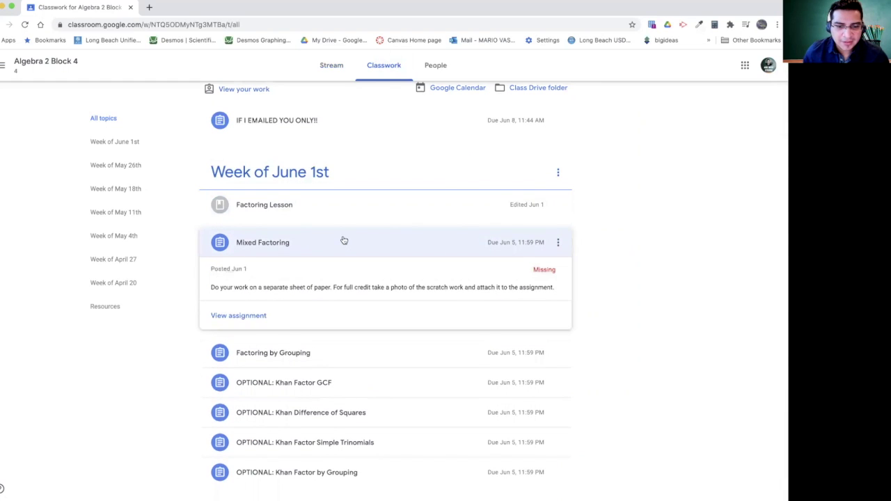
scroll(376, 250, "down", 1)
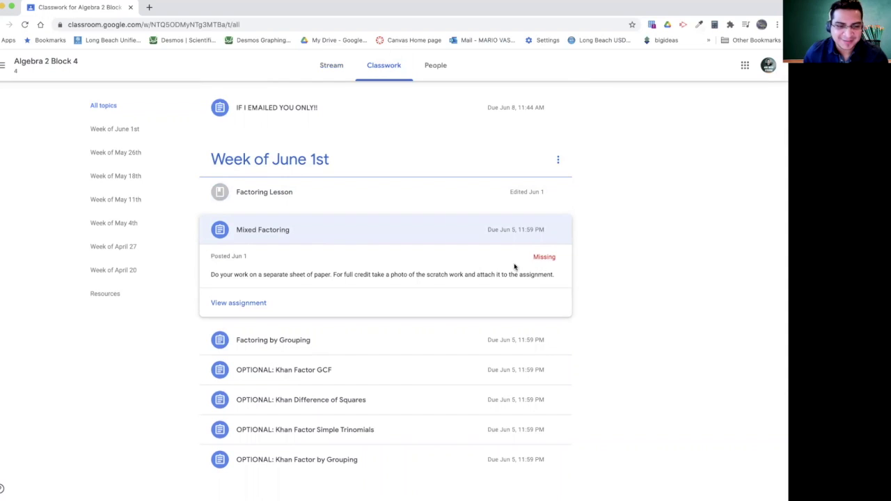
left_click(258, 304)
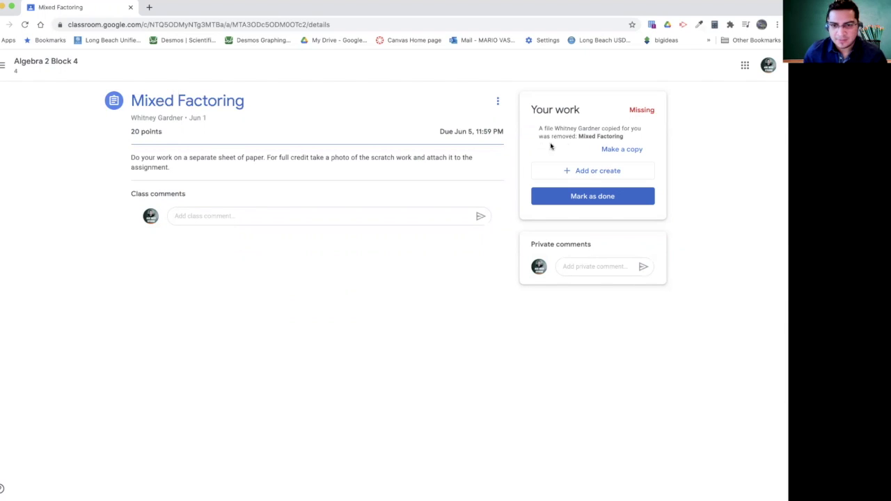
Step: Upload the image file Screenshot[1].png from the computer as an attachment to the Mixed Factoring work
left_click(582, 172)
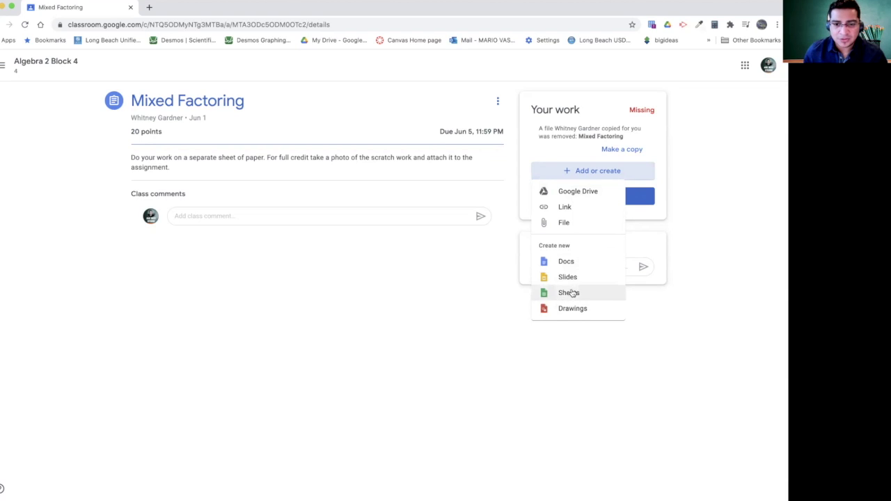
left_click(557, 224)
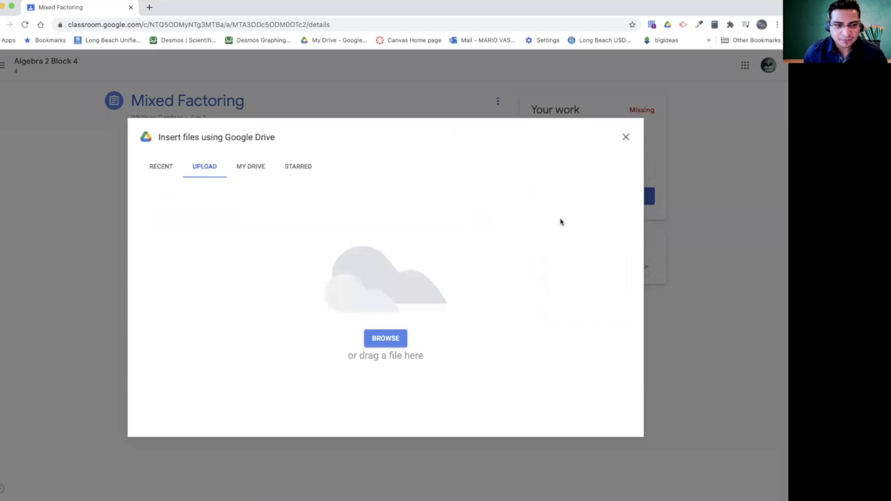
left_click(382, 342)
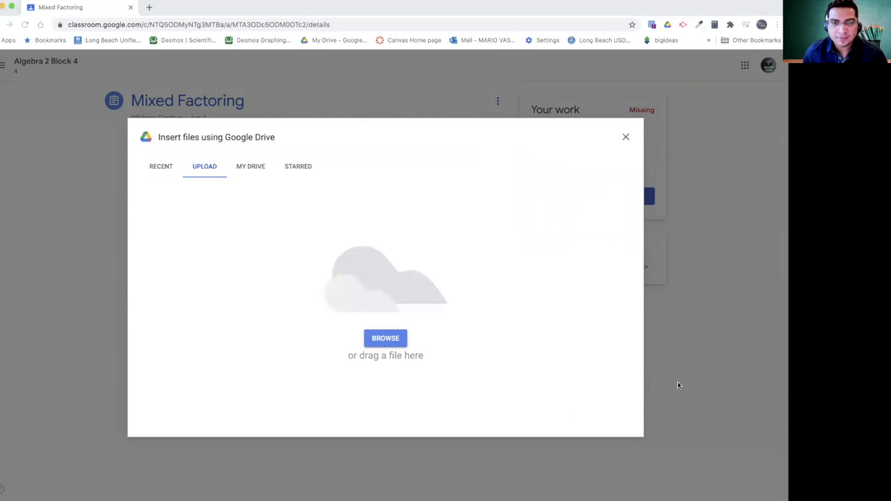
left_click(678, 384)
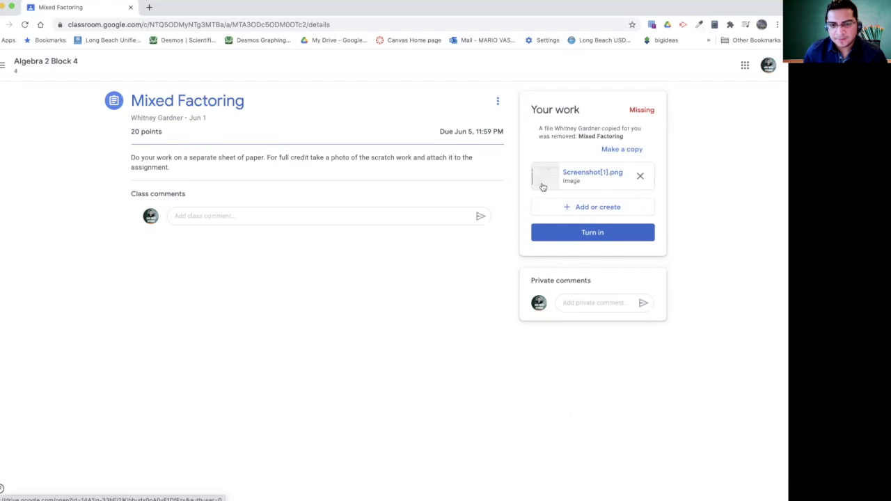
Step: Upload the file Screen Shot 2020-11-22 at 9.17.31 AM.png as a second attachment to the assignment
left_click(579, 211)
left_click(567, 259)
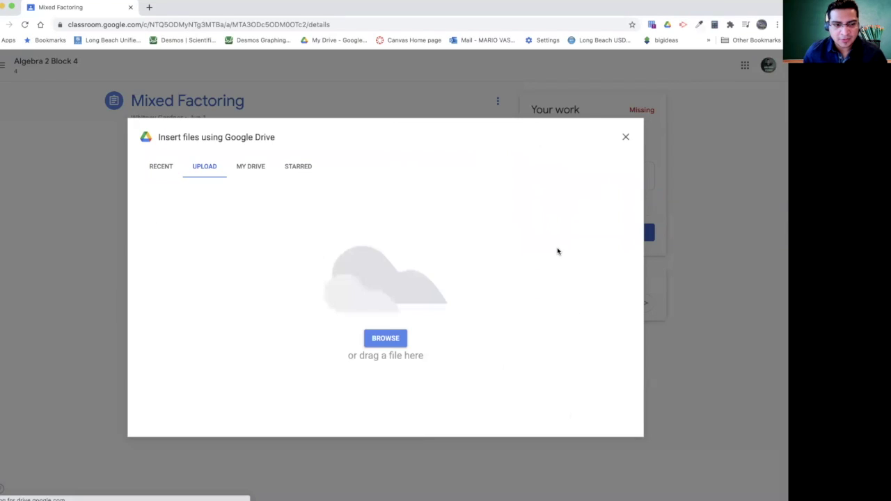
left_click(383, 334)
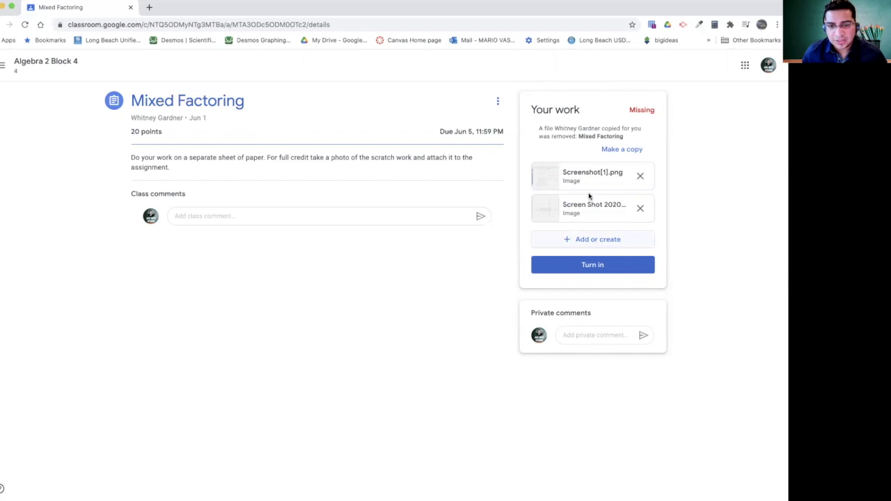
left_click(578, 240)
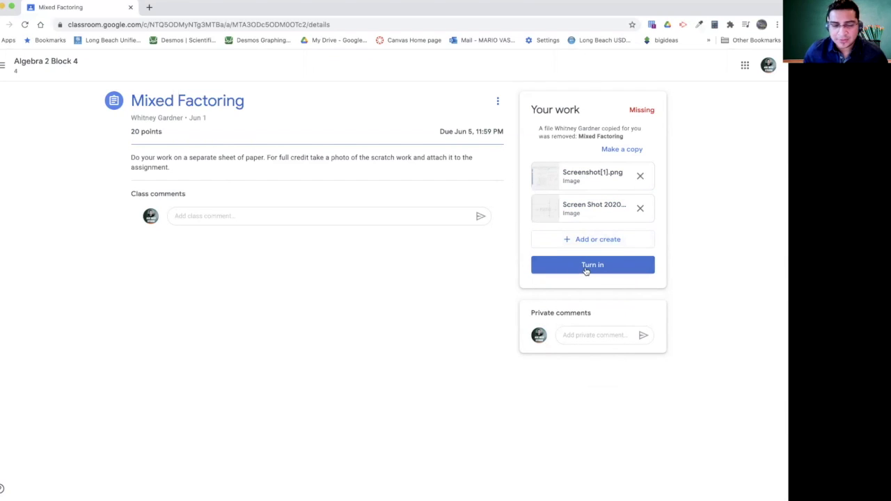
Step: Post the class comment "did anyone get question # 2?" on the assignment
left_click(198, 215)
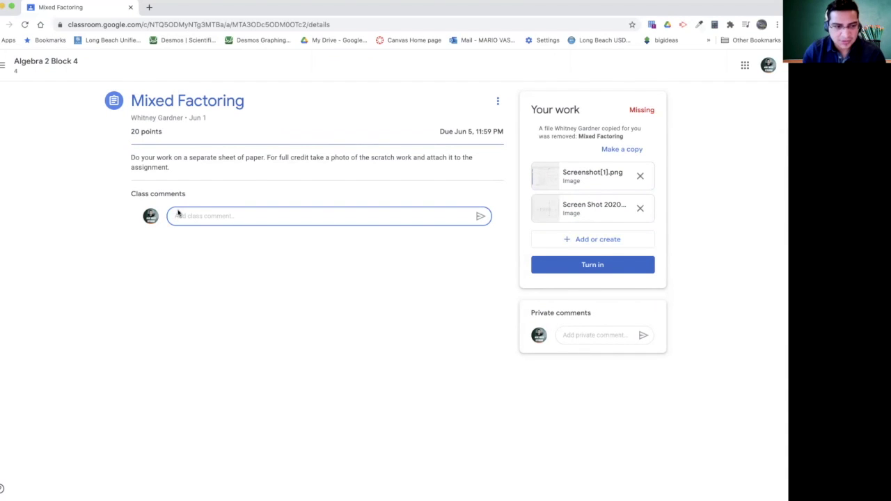
type("did anyone get question # 2?")
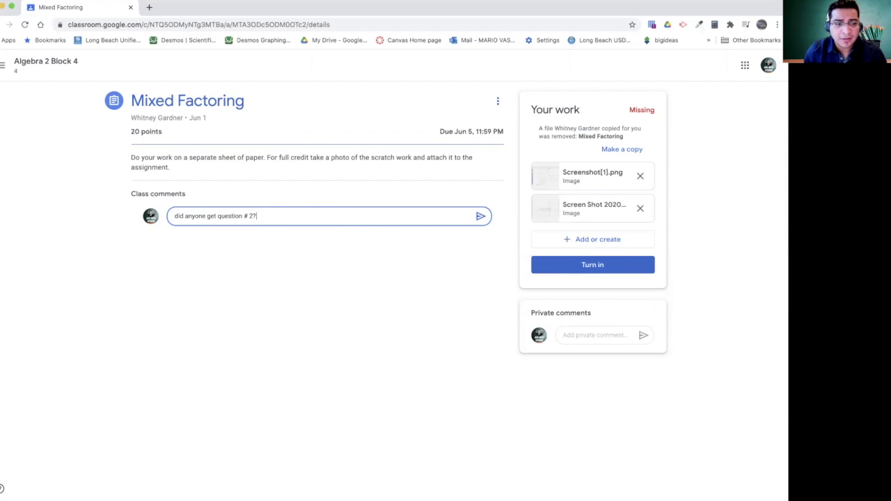
left_click(480, 217)
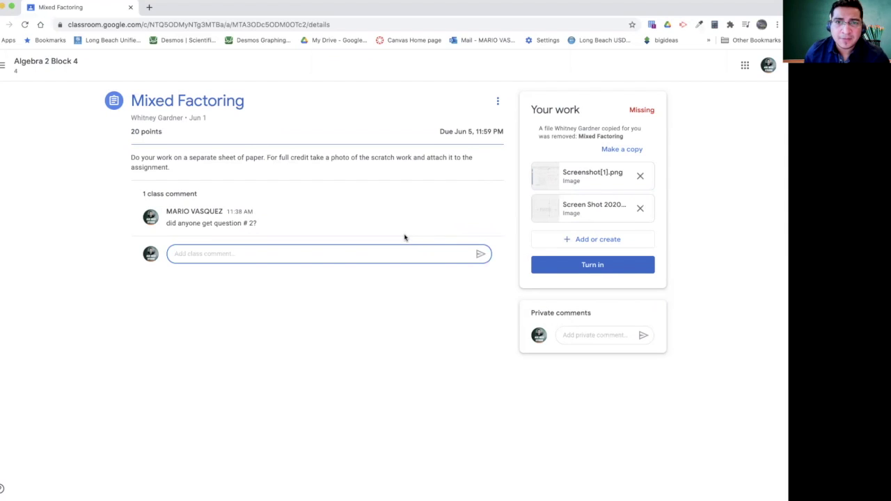
Step: Draft the private comment "Can you go over number 2 in class?" and turn in the assignment with both attached images
left_click(583, 335)
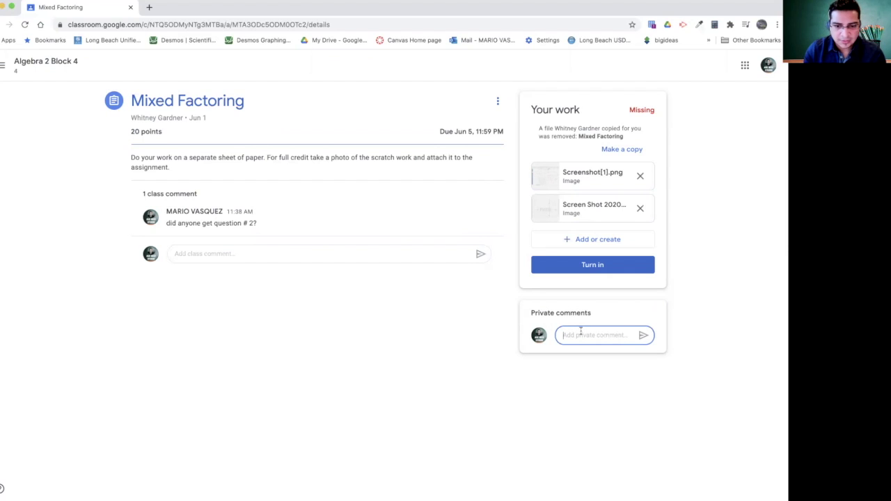
type("Can you go over num")
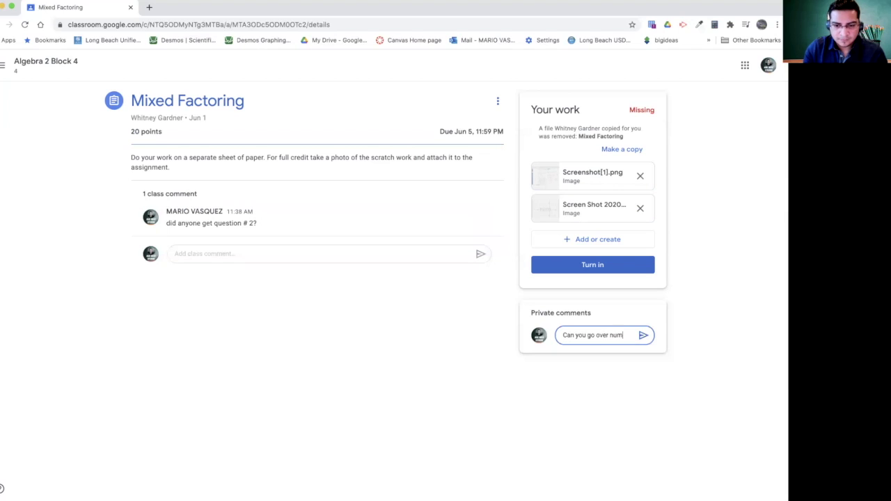
type("ber 2 in class?")
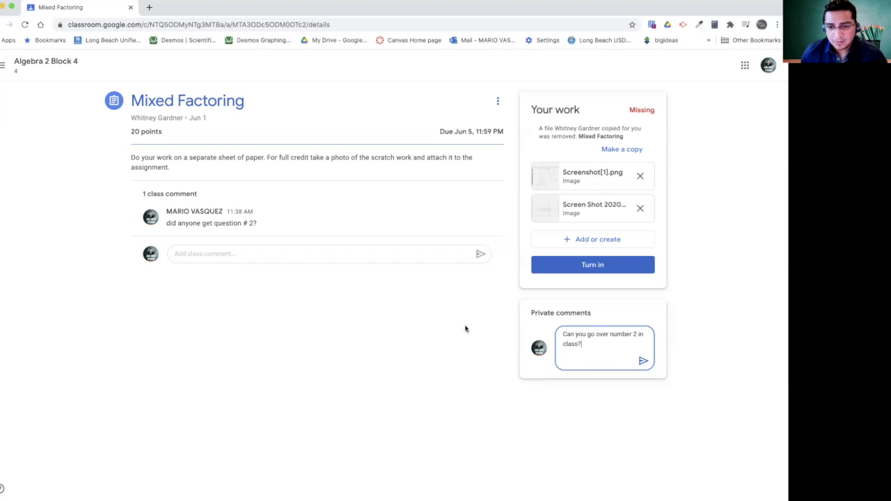
left_click(596, 267)
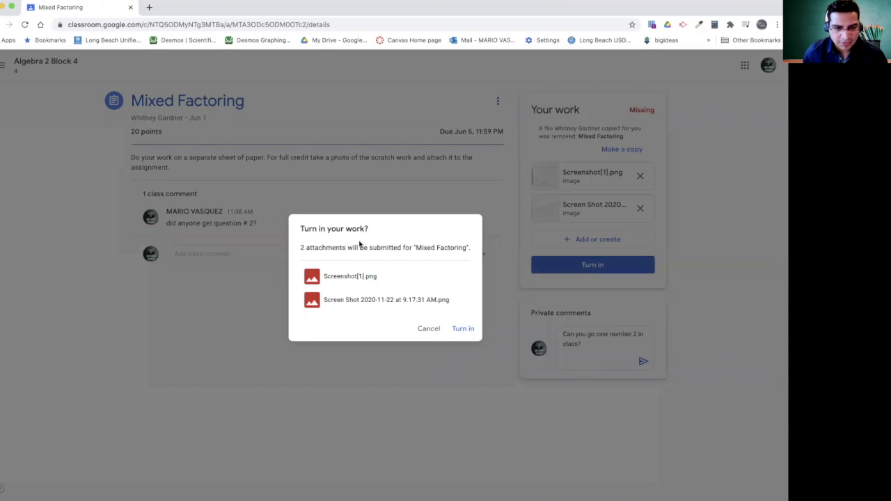
left_click(462, 329)
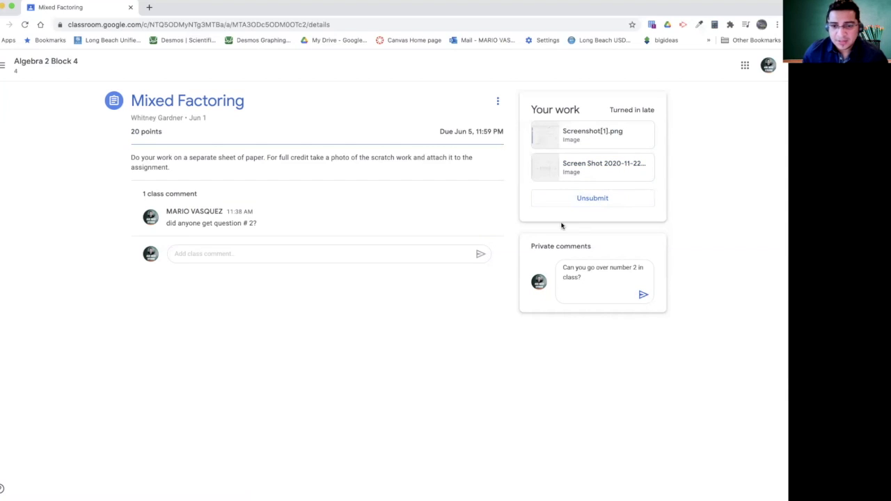
Step: Unsubmit the Mixed Factoring work and remove both attached images
left_click(603, 199)
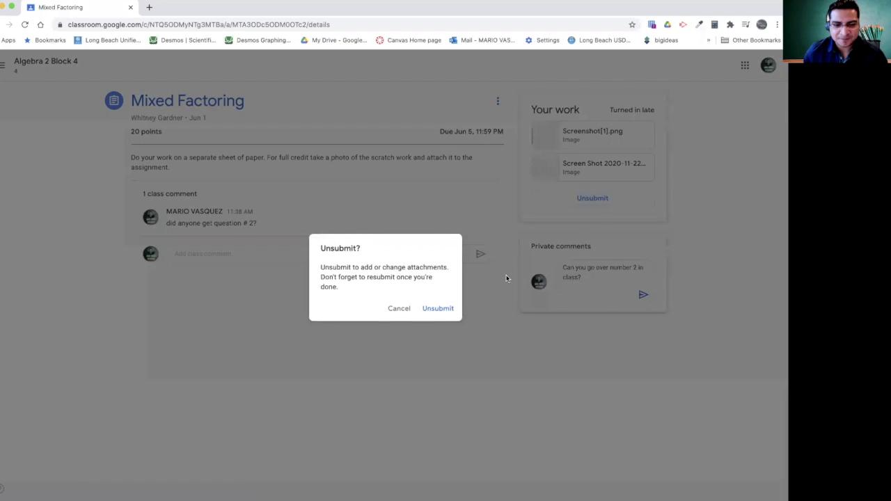
left_click(436, 309)
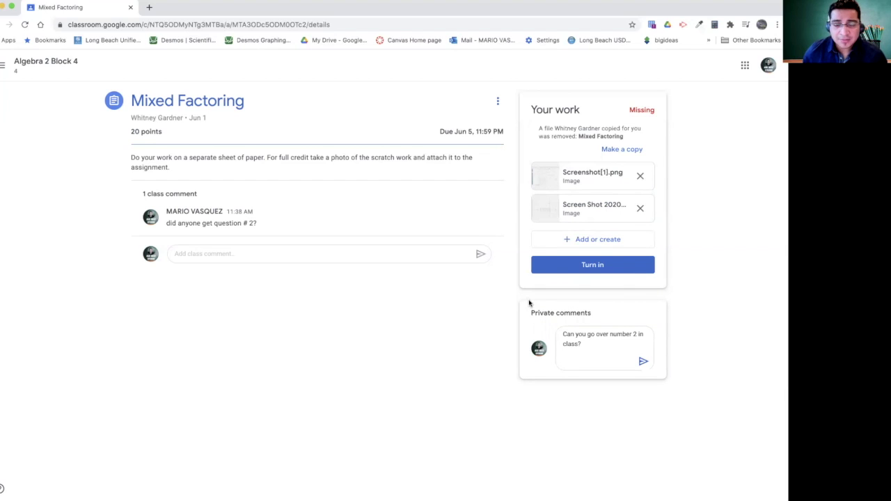
left_click(640, 208)
left_click(641, 177)
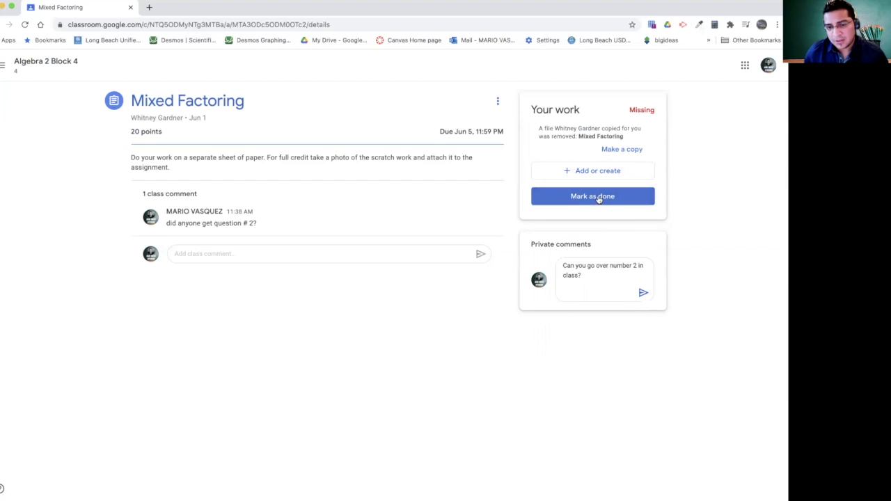
Step: Replace the private comment draft with "I completed my assignment" and mark the assignment as done without any attachment
left_click_drag(582, 277, 567, 241)
type("I completed m")
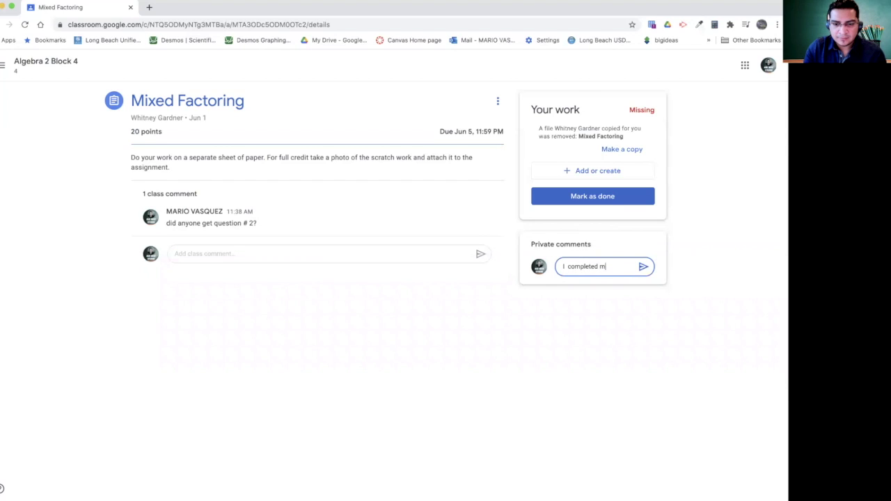
type("y assignment")
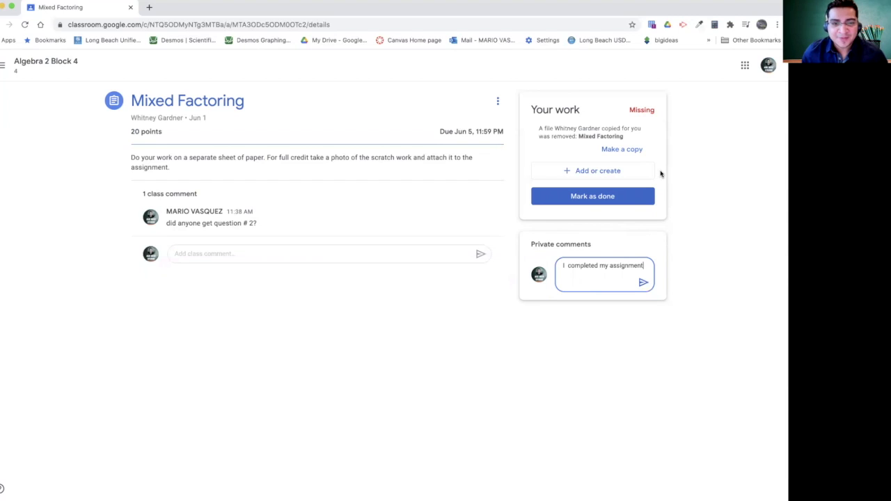
left_click(604, 199)
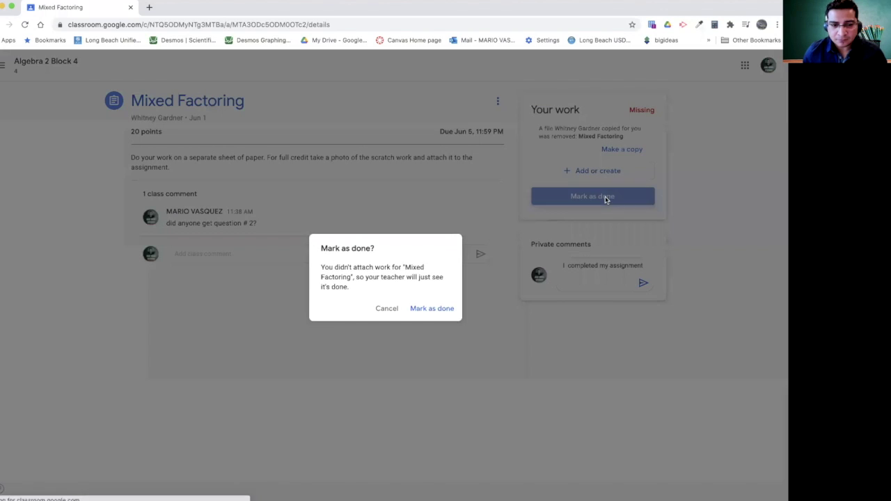
left_click(432, 309)
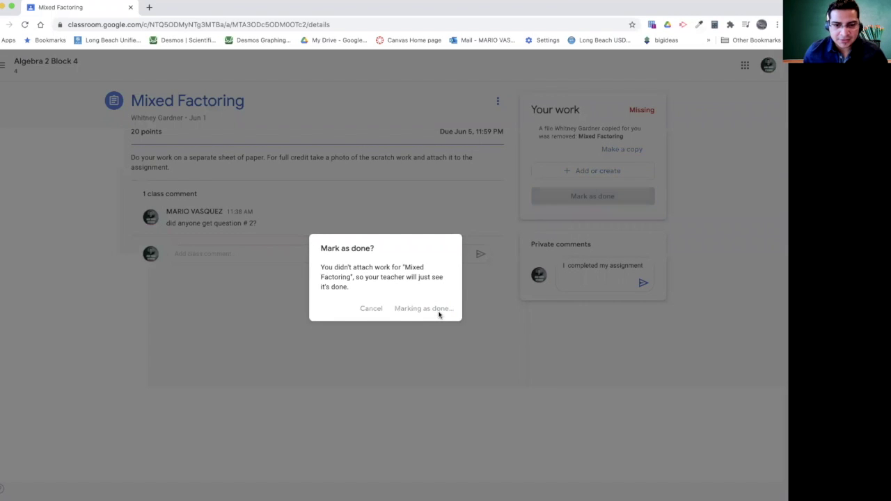